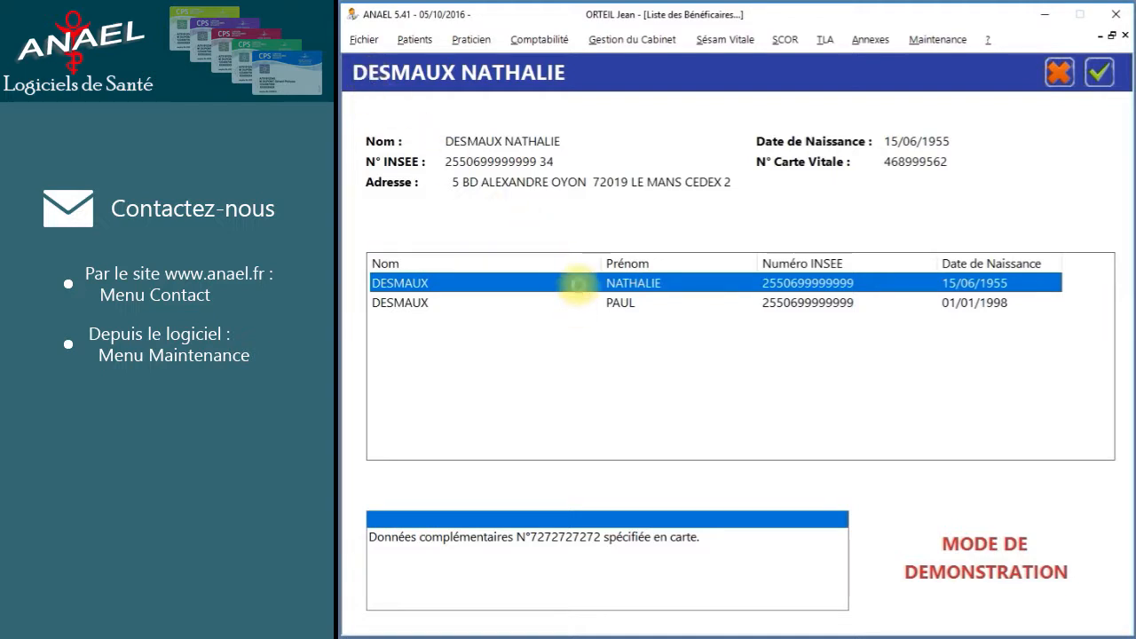
Open the patient's record and add her home telephone number to the administrative details.
double_click(578, 291)
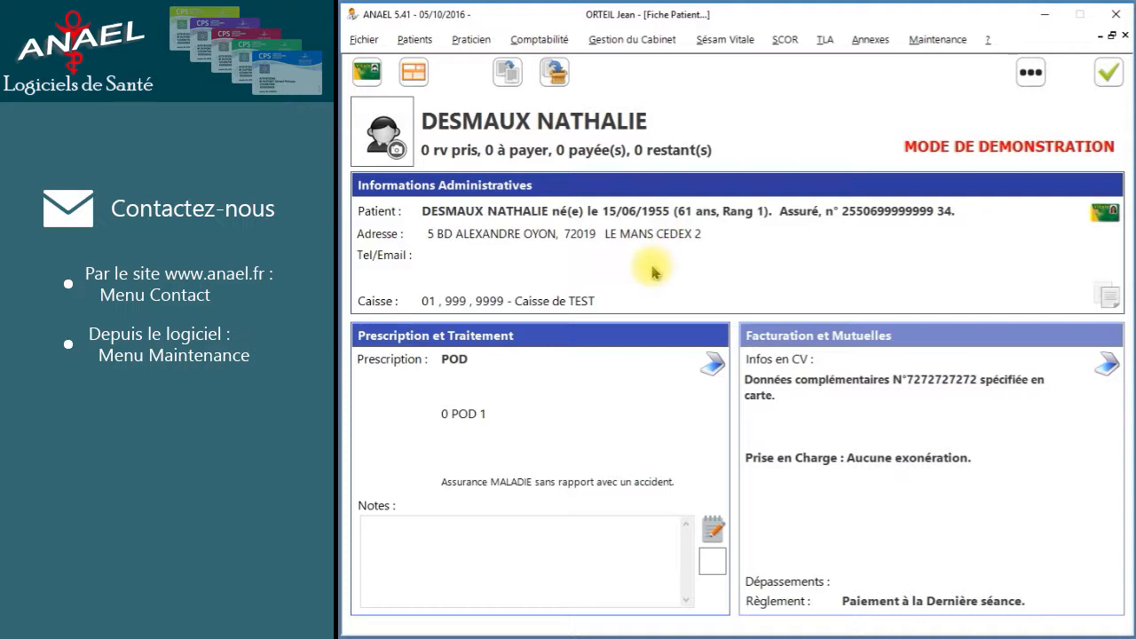
double_click(603, 276)
left_click(468, 472)
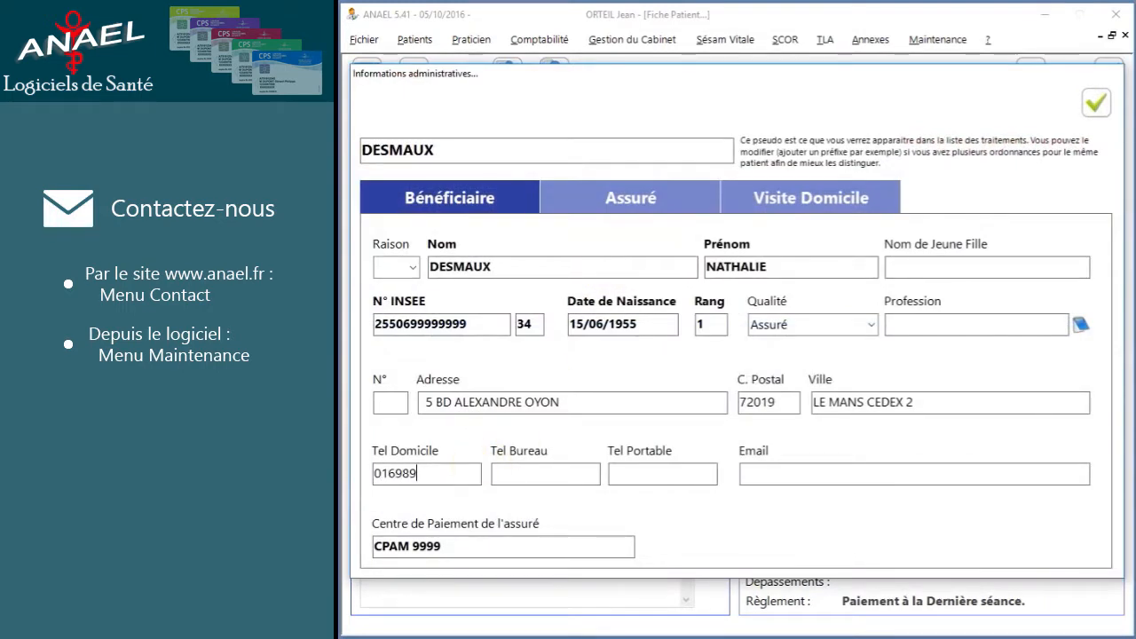
left_click(1096, 103)
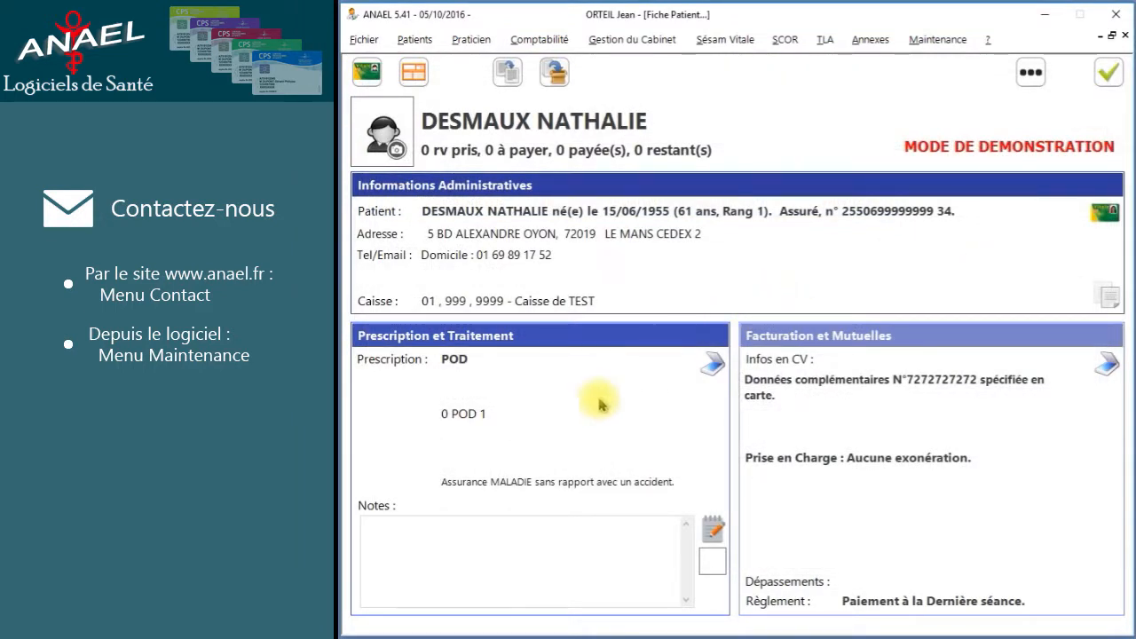
Set the treatment to Appareillage with the Semelle - Pointure supérieure à 37 insole.
left_click(540, 435)
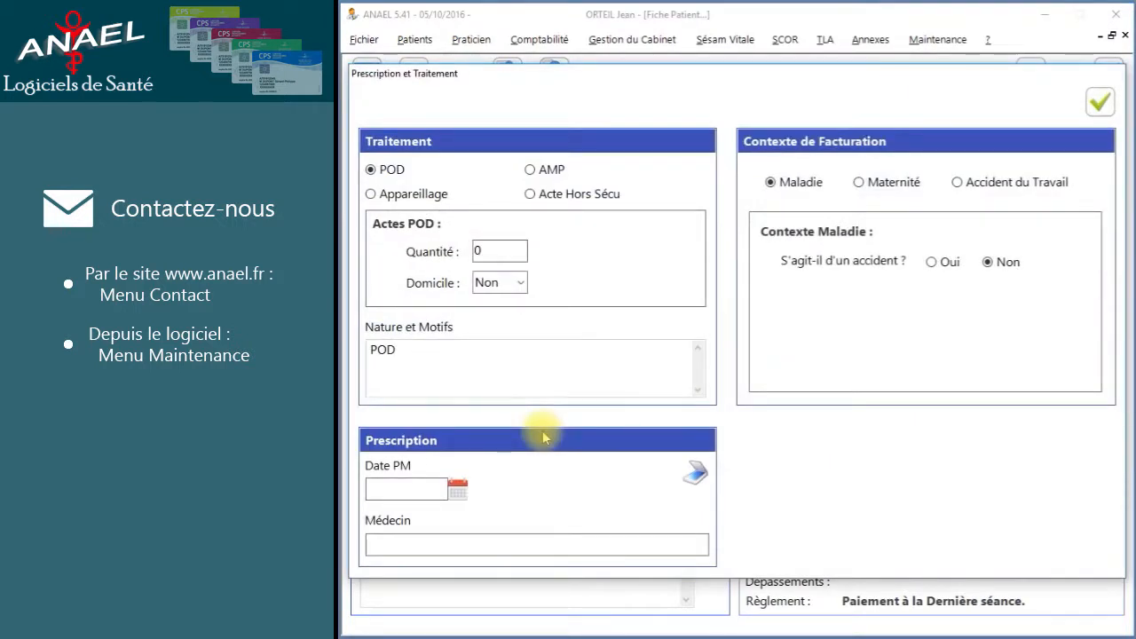
left_click(388, 202)
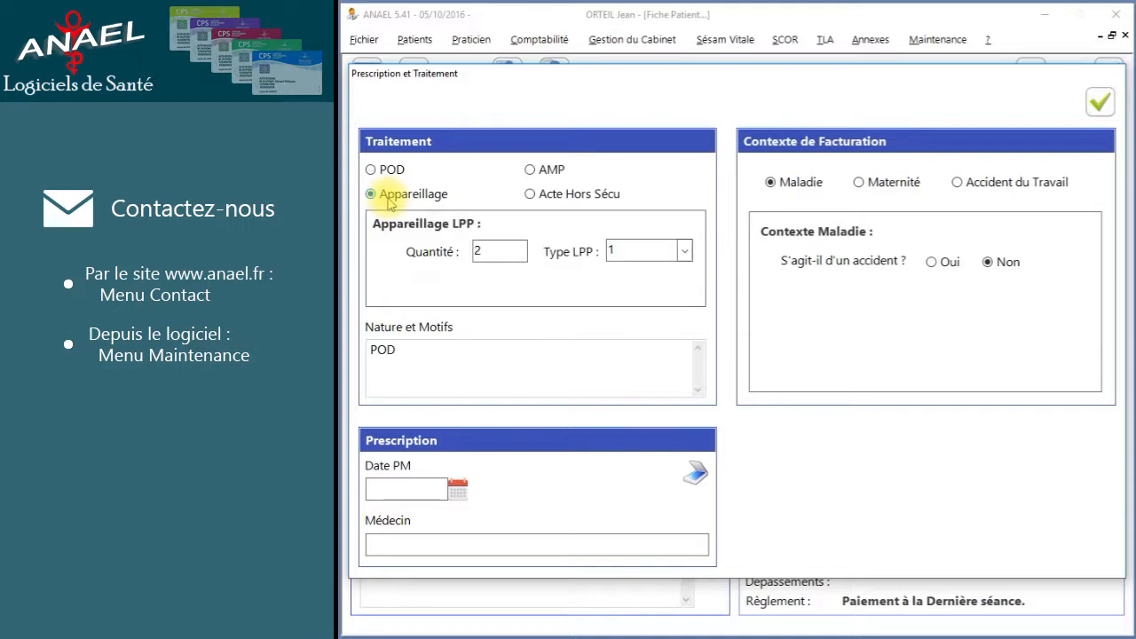
left_click(686, 253)
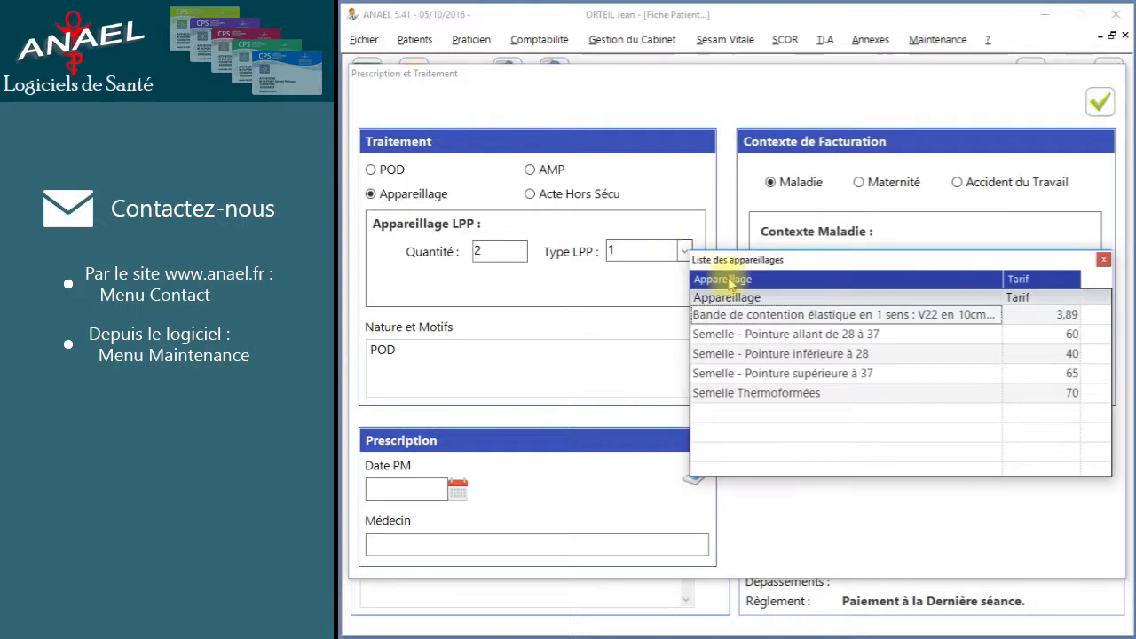
double_click(825, 373)
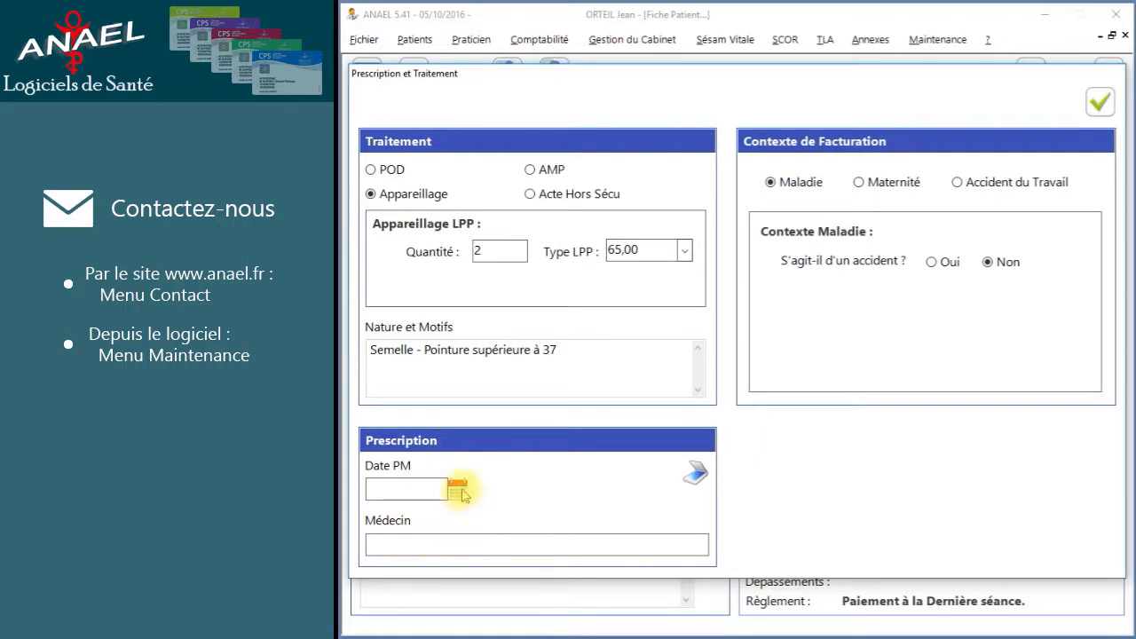
Set the prescription date to 15/09/2016 and bring up the prescribing doctor list.
left_click(458, 489)
left_click(474, 524)
left_click(554, 578)
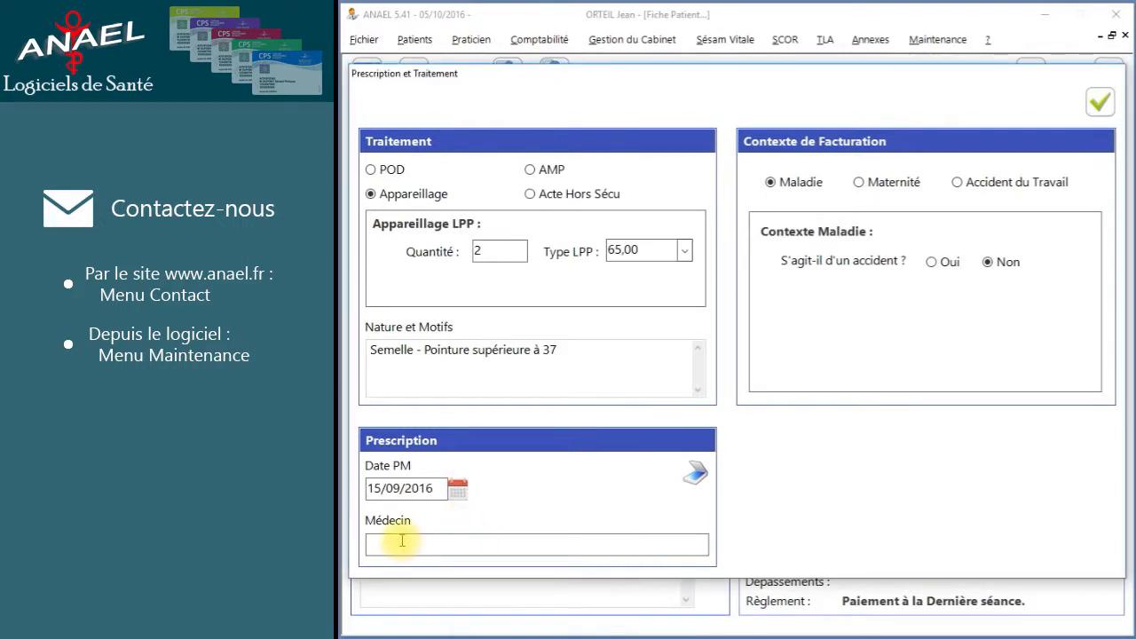
left_click(460, 545)
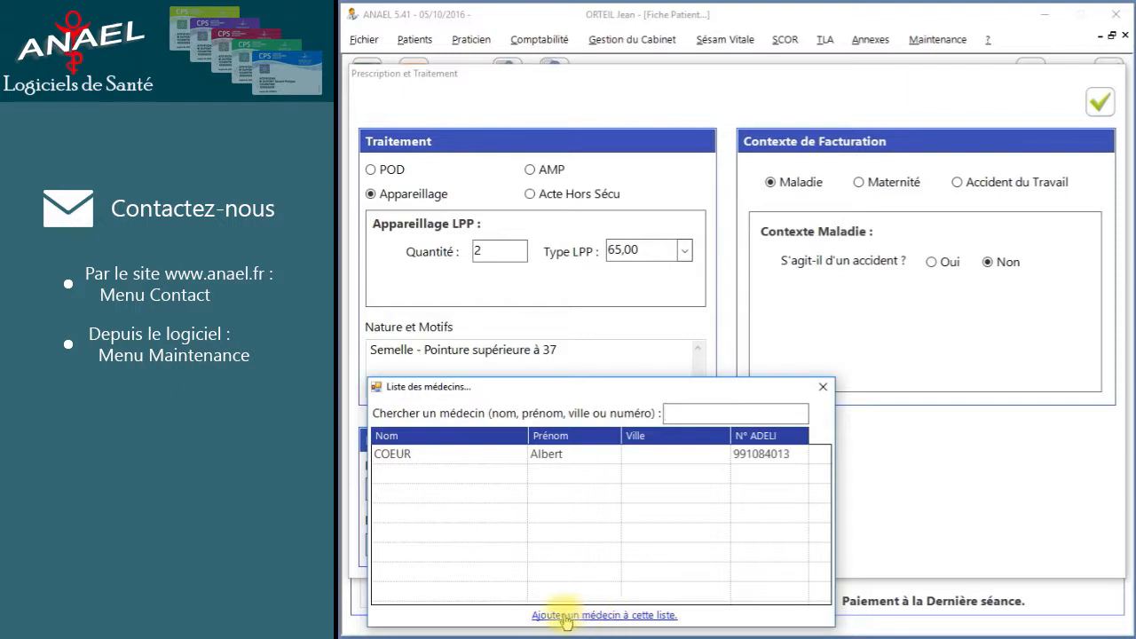
Add a GENERALISTE doctor with their identification number and surname, and save as prescriber.
left_click(617, 624)
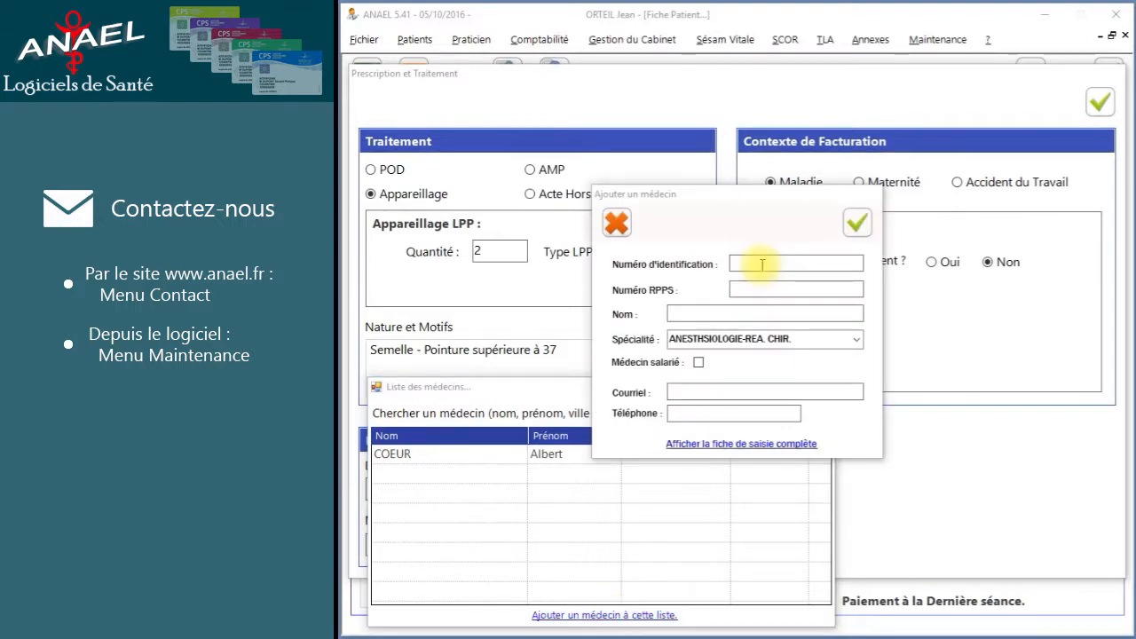
left_click(746, 262)
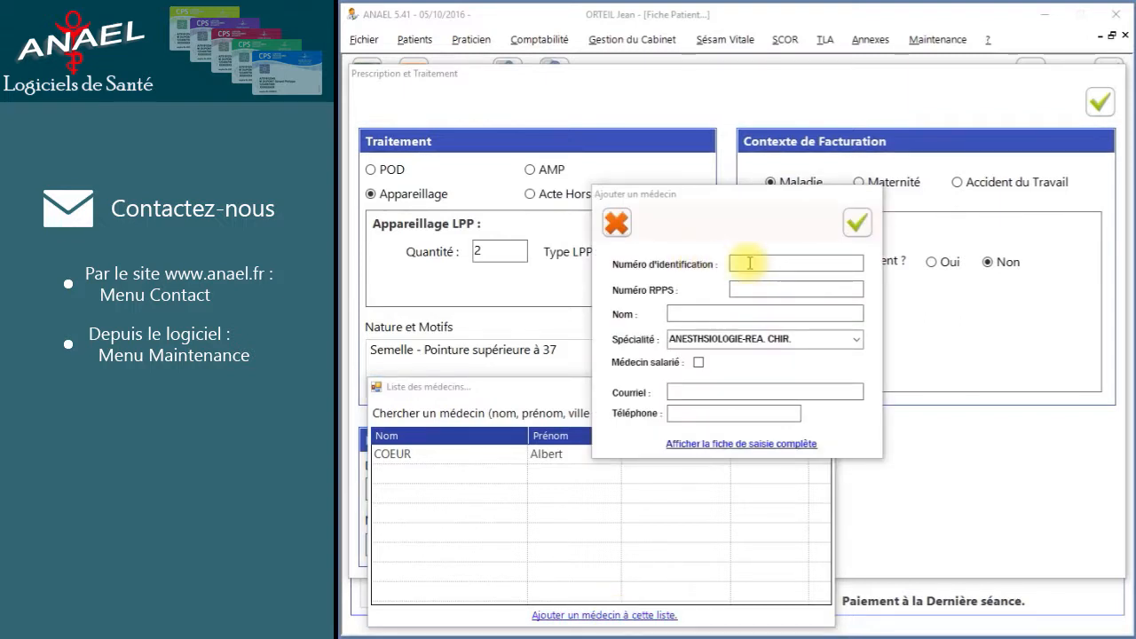
left_click(750, 263)
type("991088840")
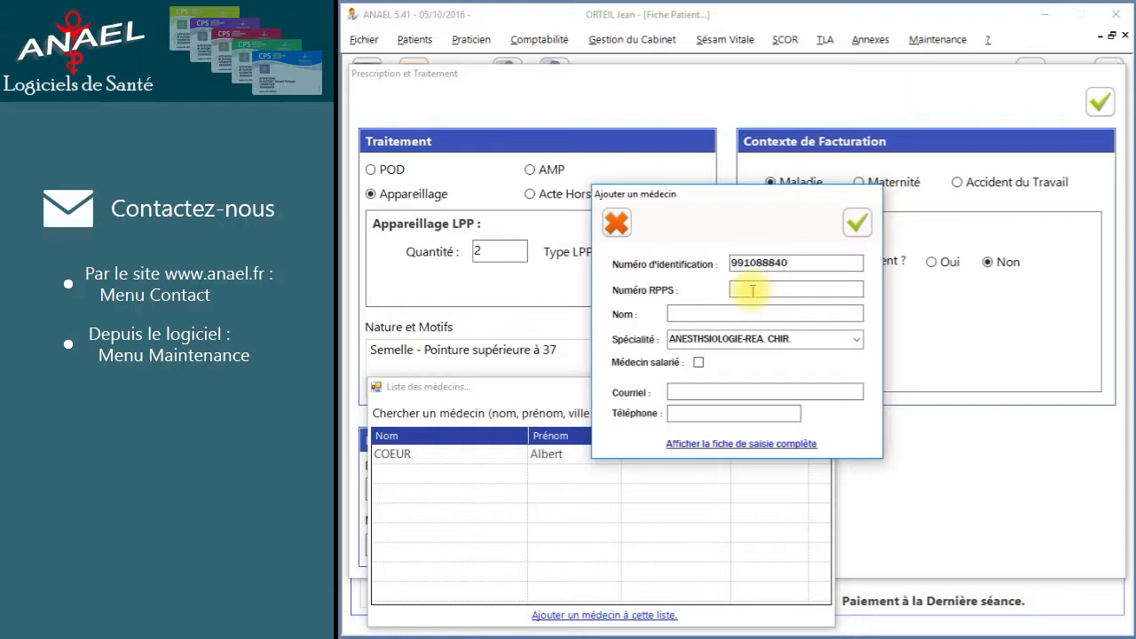
left_click(734, 311)
type("MONMEDECIN")
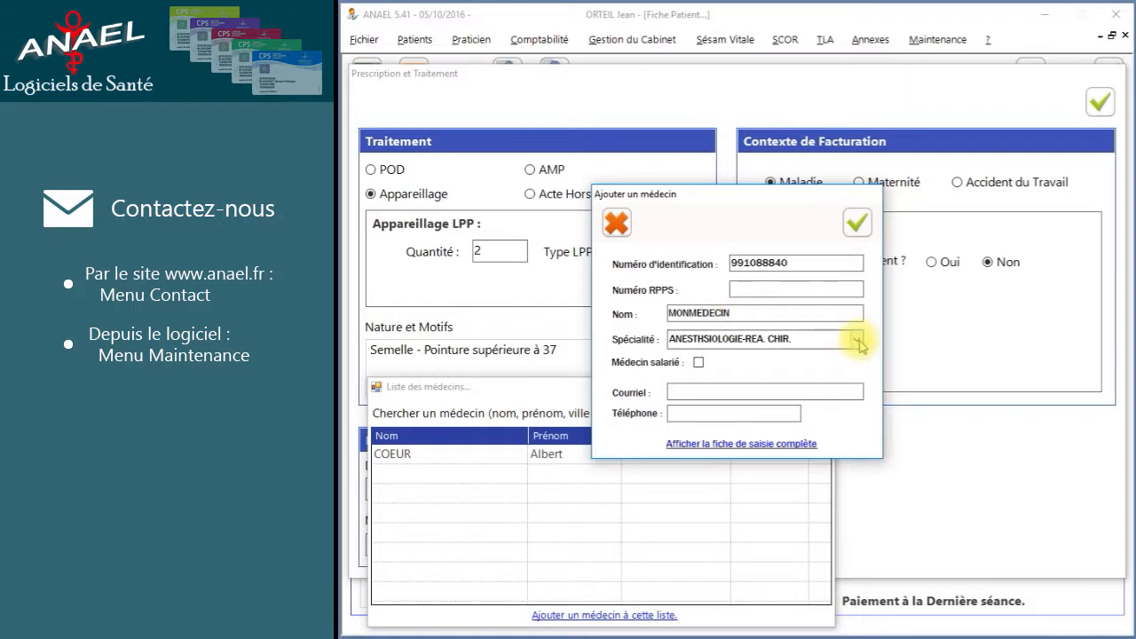
left_click(856, 339)
left_click(774, 569)
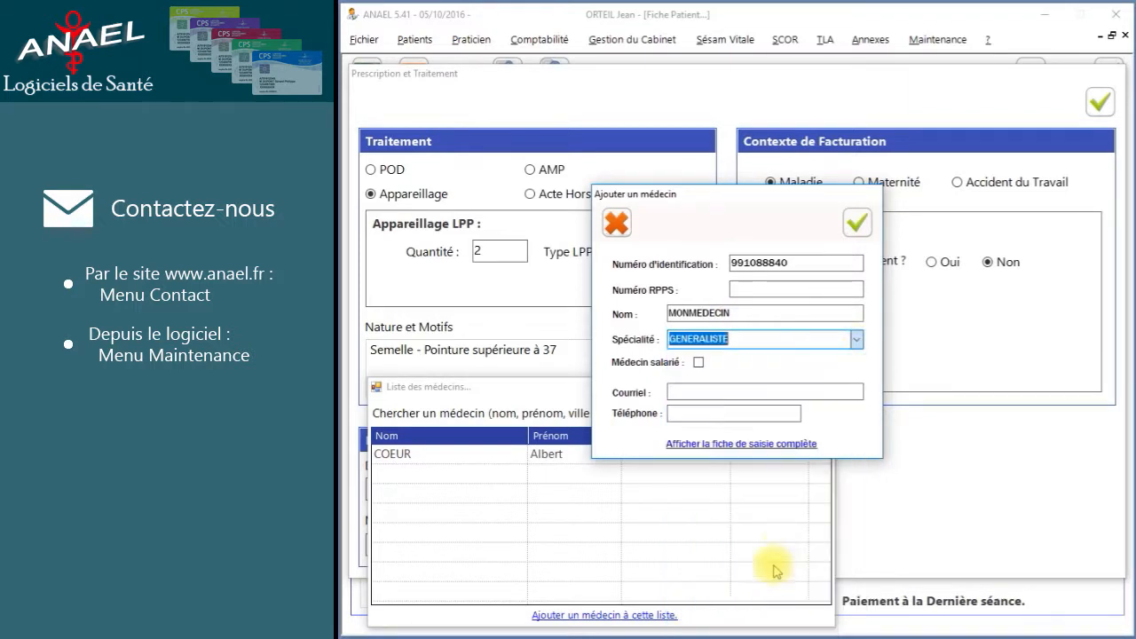
left_click(858, 223)
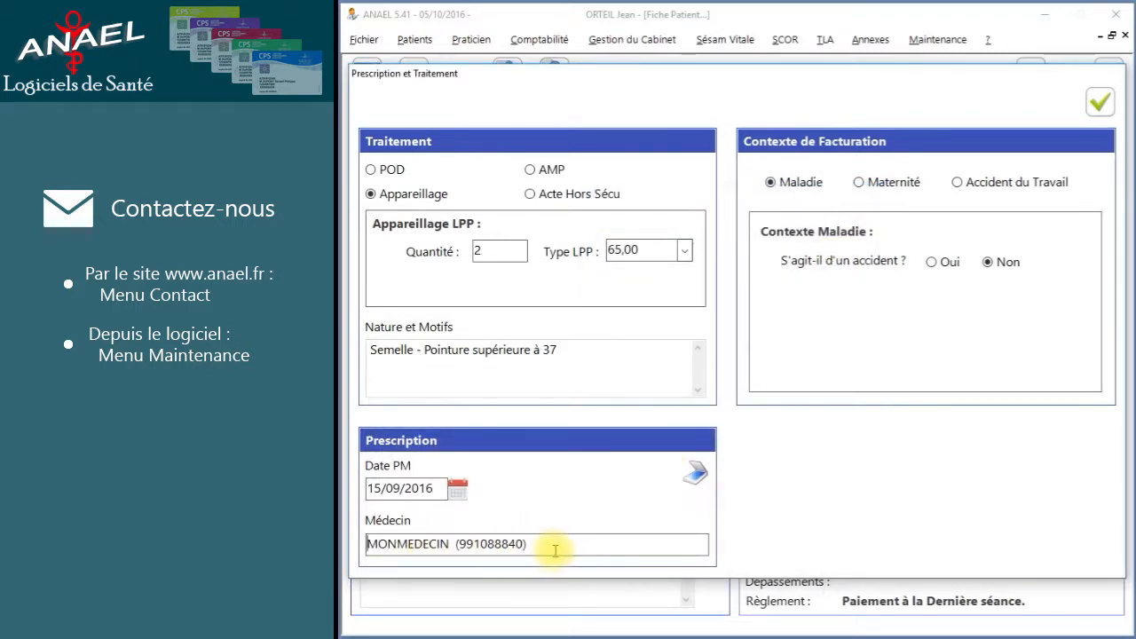
Scan the paper prescription and confirm the scanned document is correct.
left_click(696, 472)
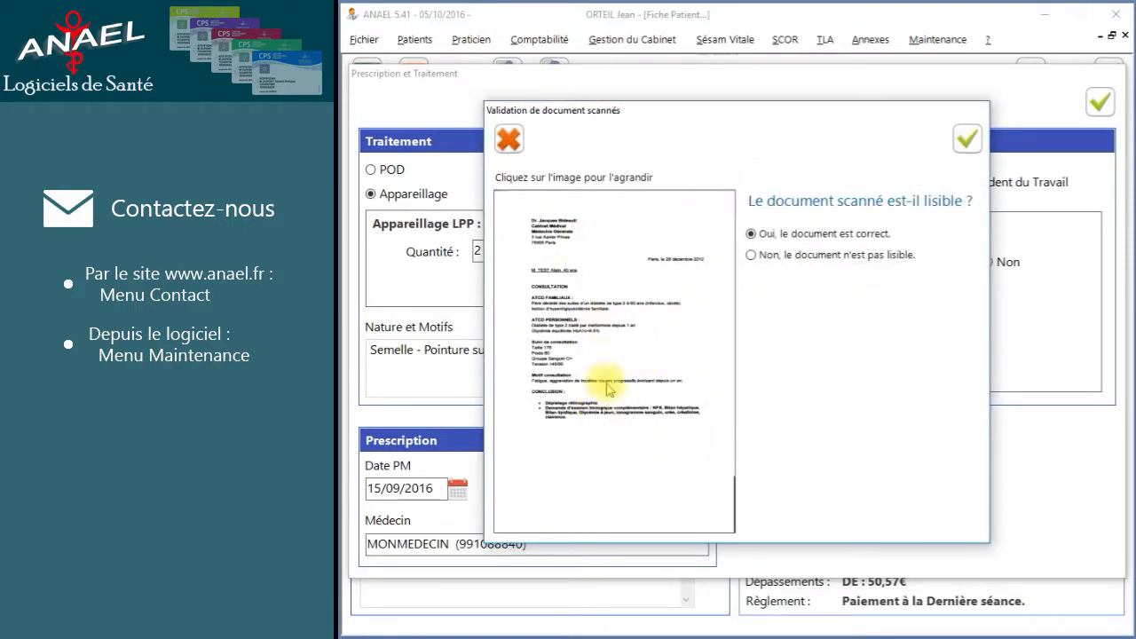
left_click(964, 142)
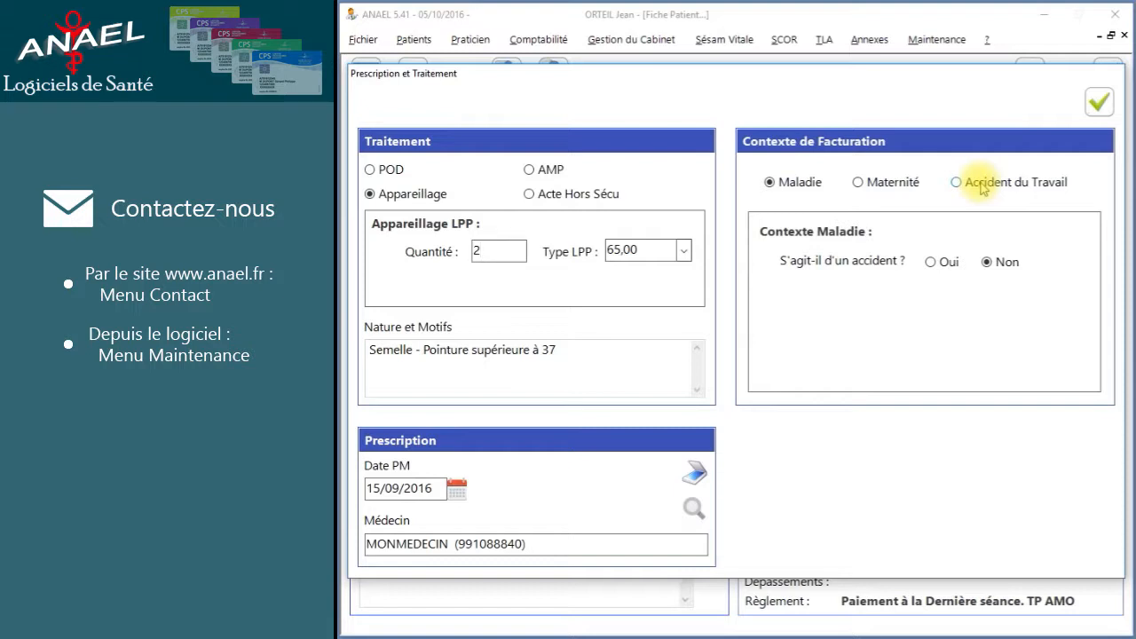
Save the appliance prescription and show the patient's Feuille de Soins.
left_click(1097, 105)
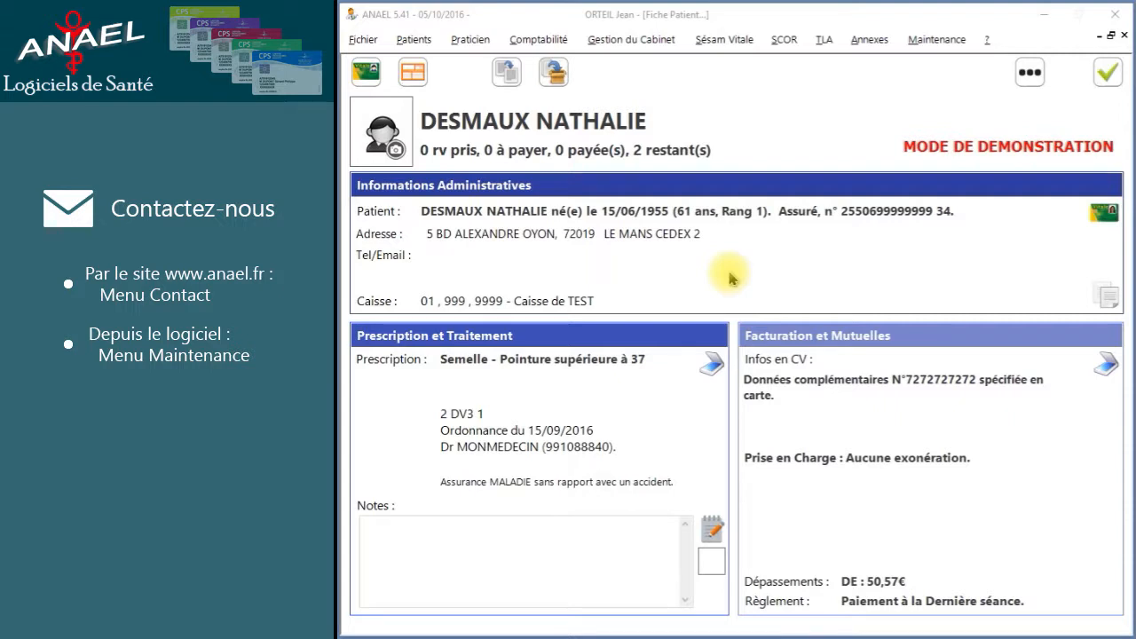
left_click(413, 72)
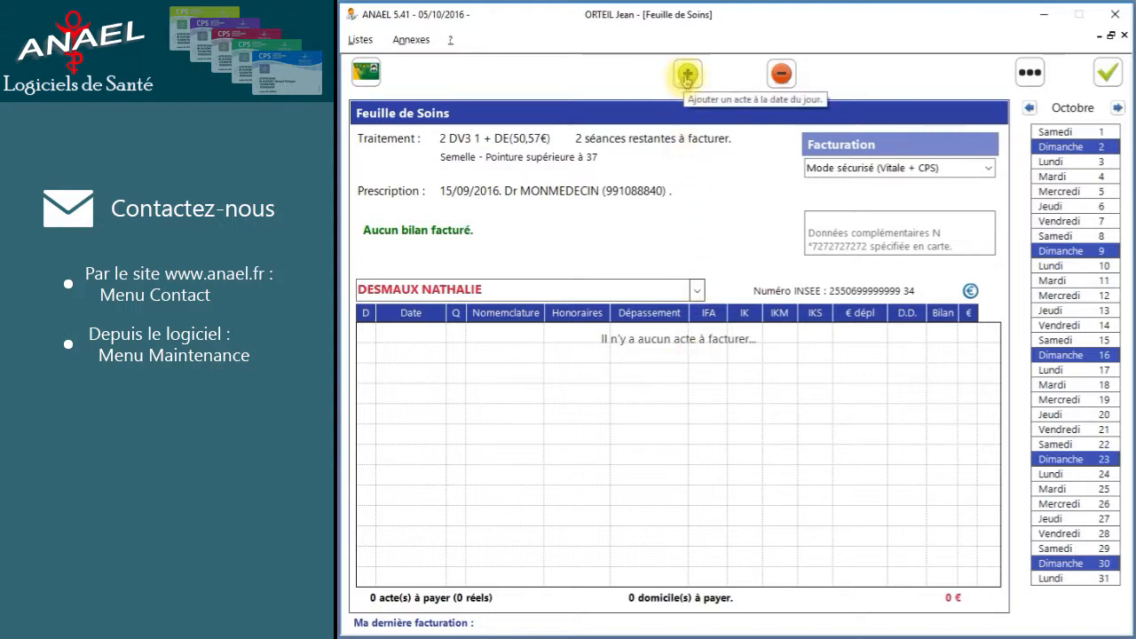
Add two DV3 1 acts dated 05/10/2016 totalling 130 € and launch billing.
left_click(686, 79)
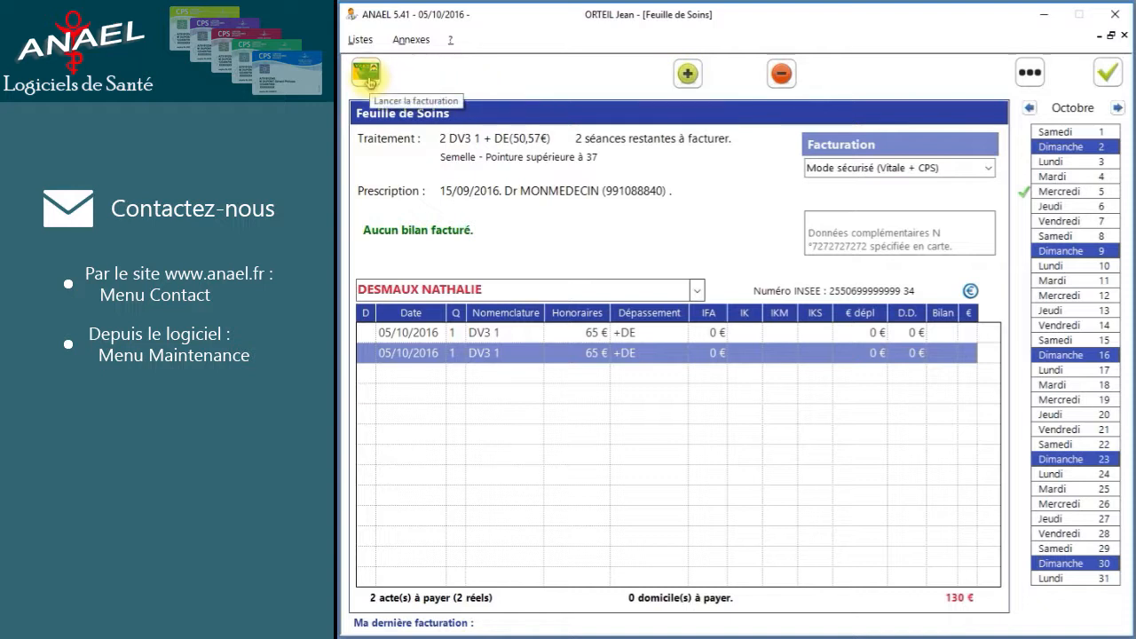
left_click(368, 78)
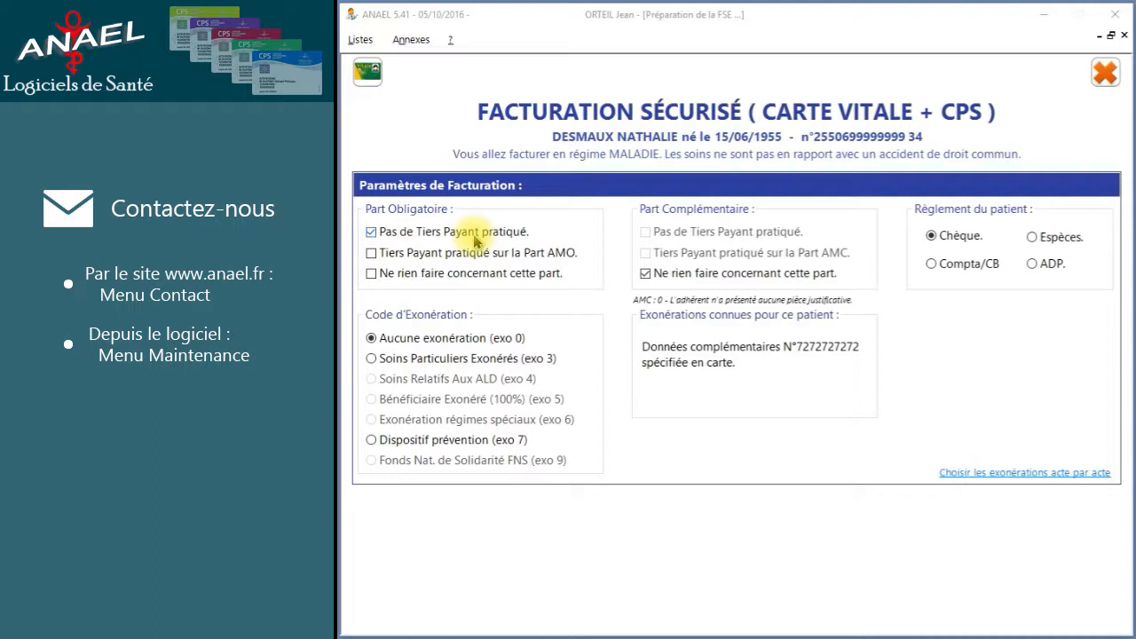
Apply tiers payant on the AMO share, issue the secure claim, and accept the AMO summary.
left_click(373, 254)
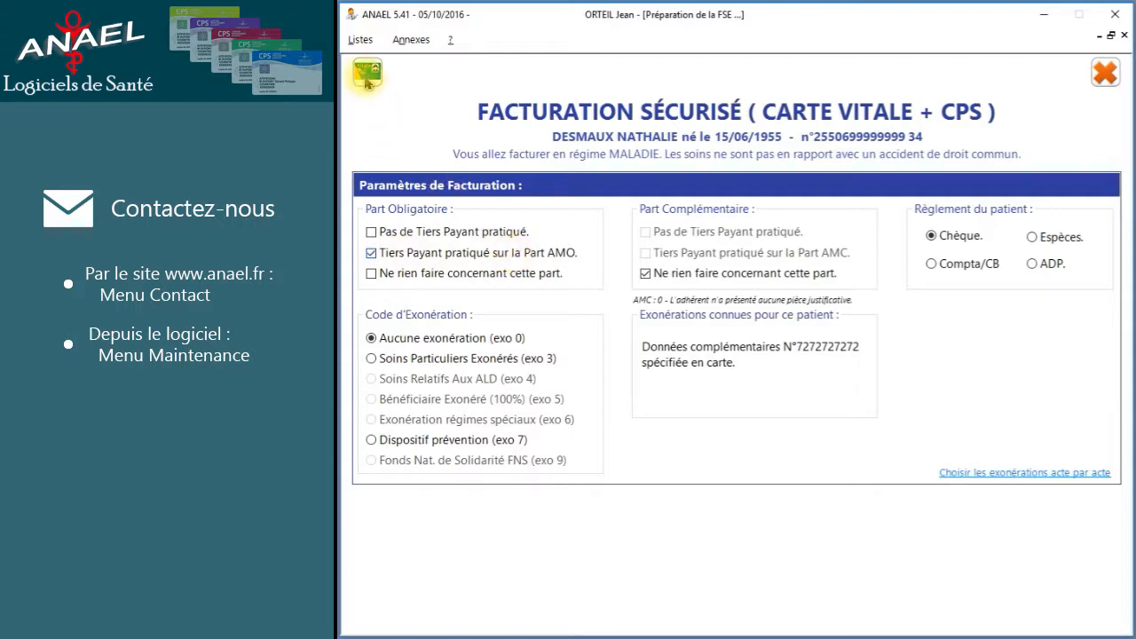
left_click(368, 75)
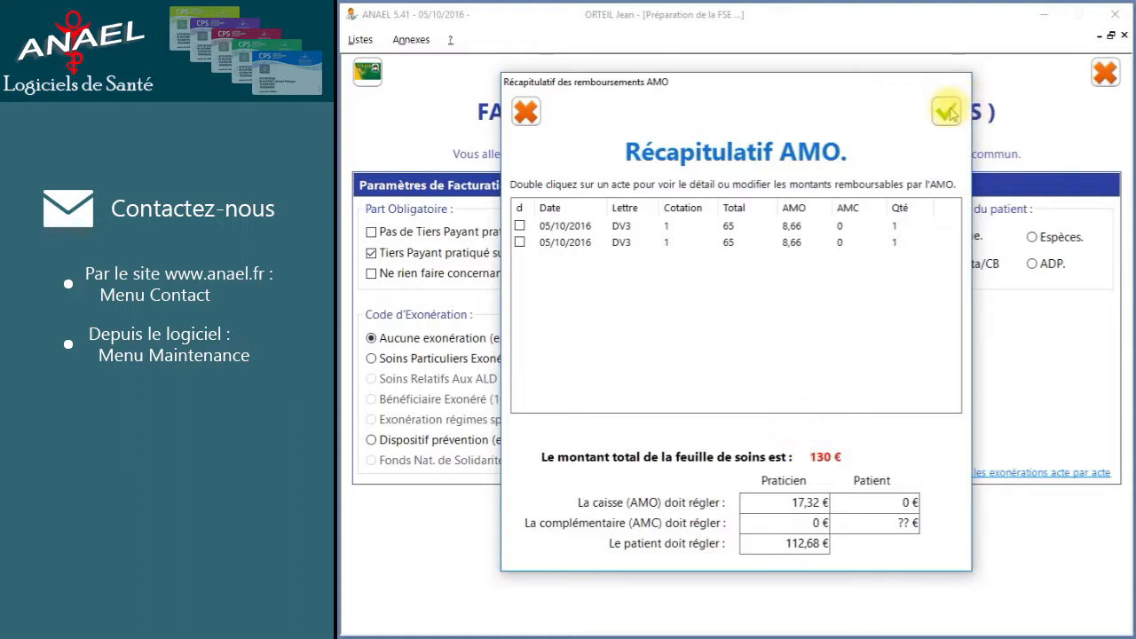
left_click(947, 110)
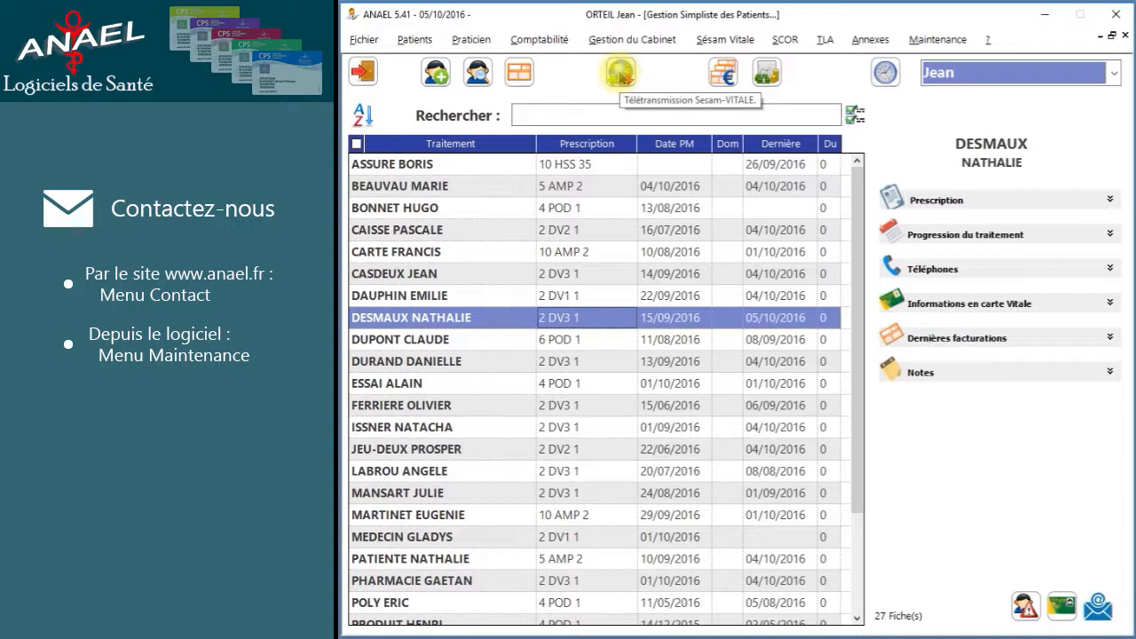
left_click(620, 73)
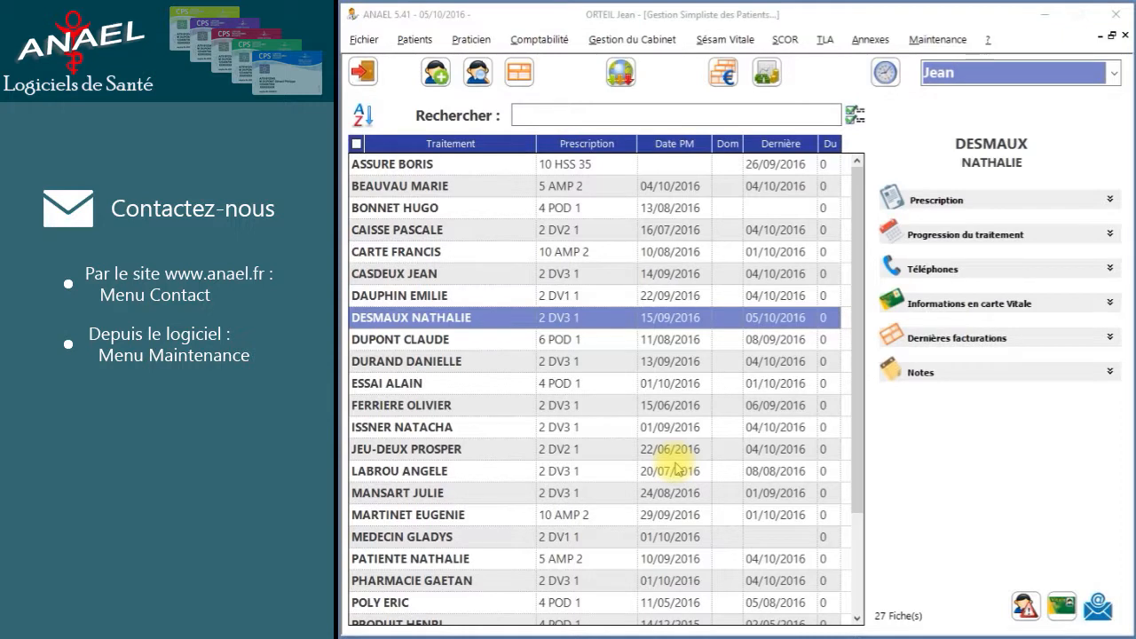
left_click(724, 74)
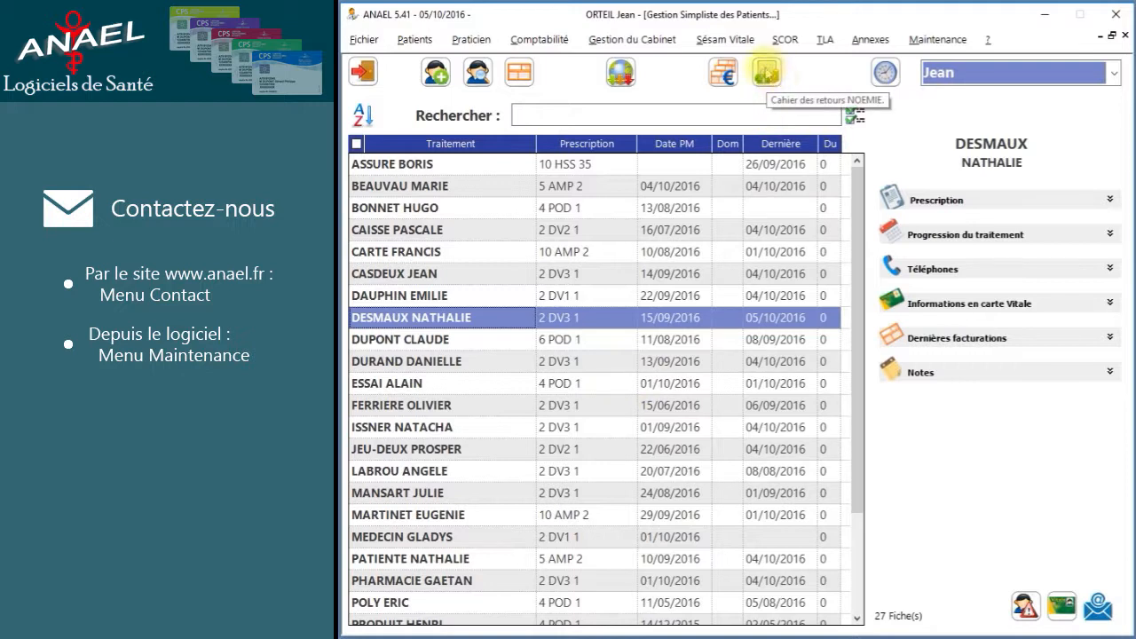
Show the October 2016 NOEMIE returns and the details of the last 27,00 € return.
left_click(769, 76)
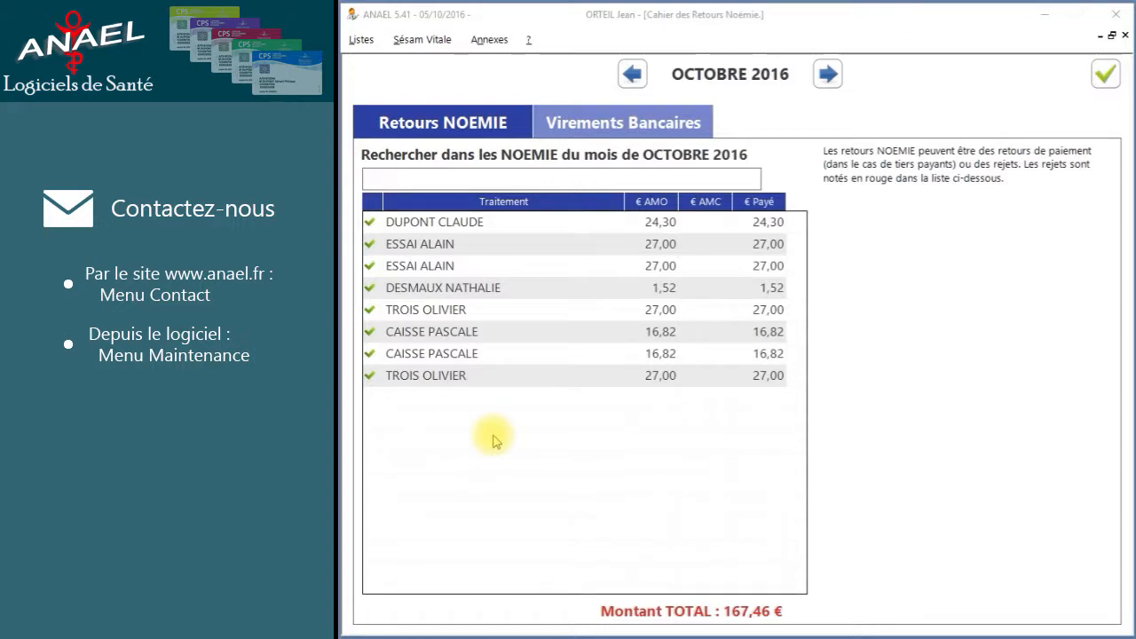
left_click(459, 376)
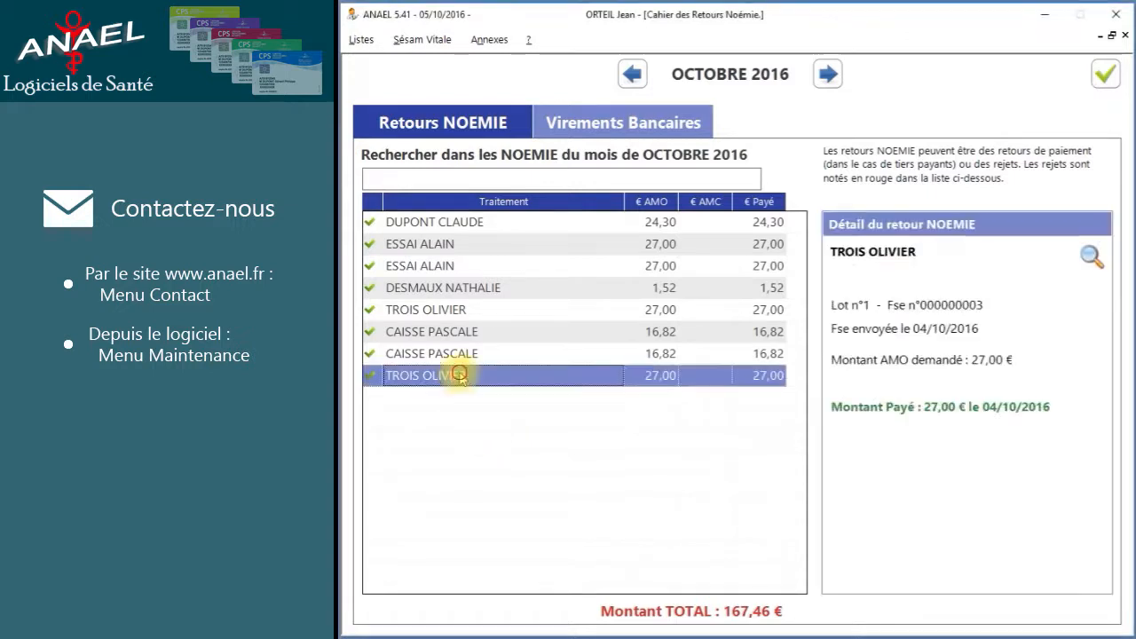